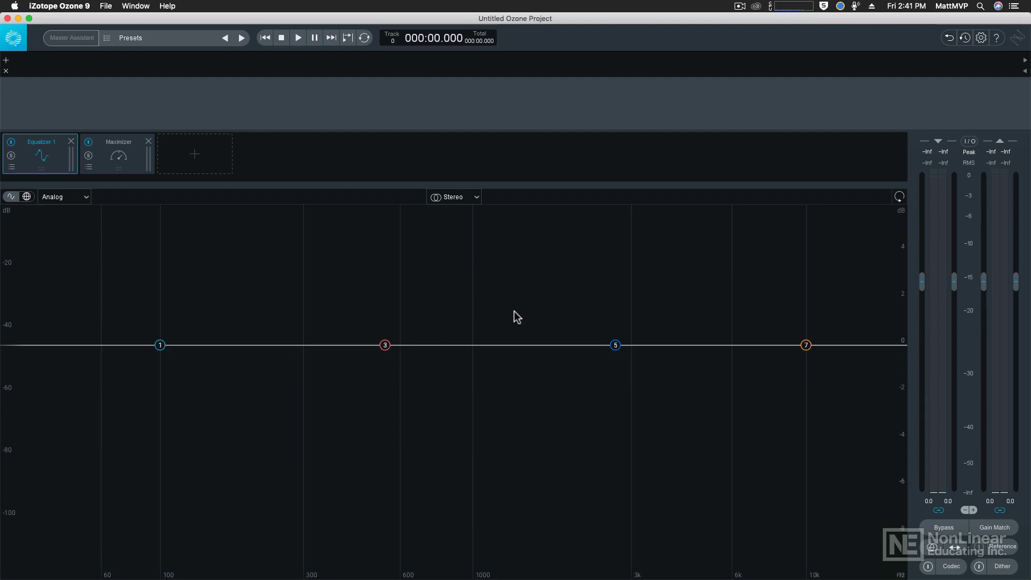
- Select 14_In-The-Band_Orig and 14_In-The-Band_Orig2 in Finder and drag both into Ozone
key("super+Tab")
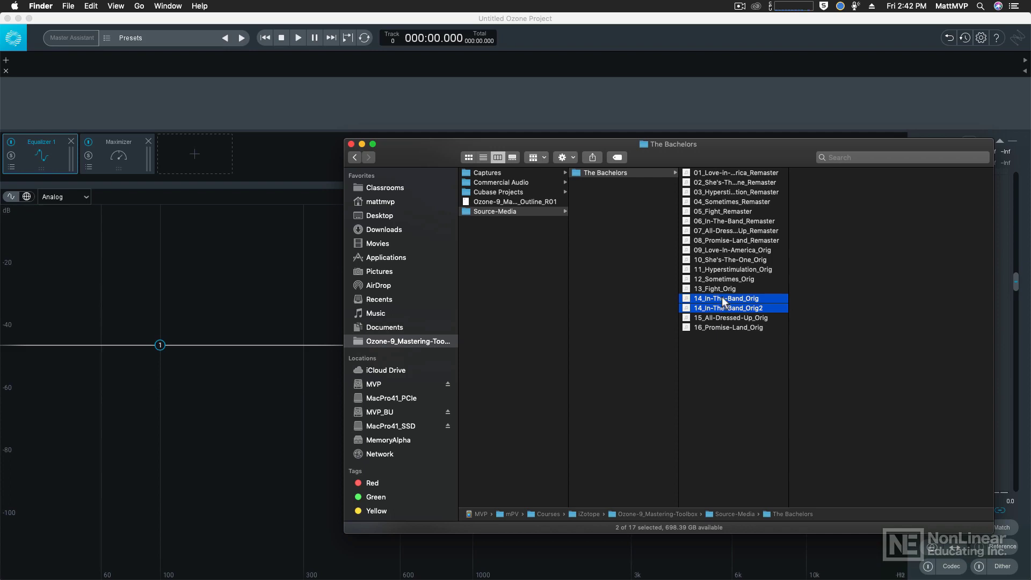
left_click(705, 301)
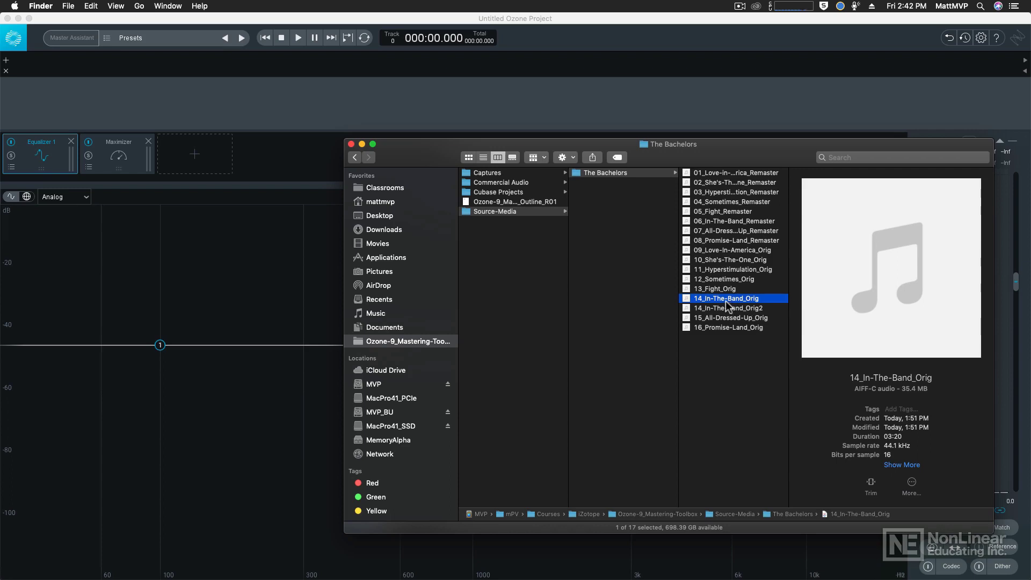
left_click(729, 312, "shift")
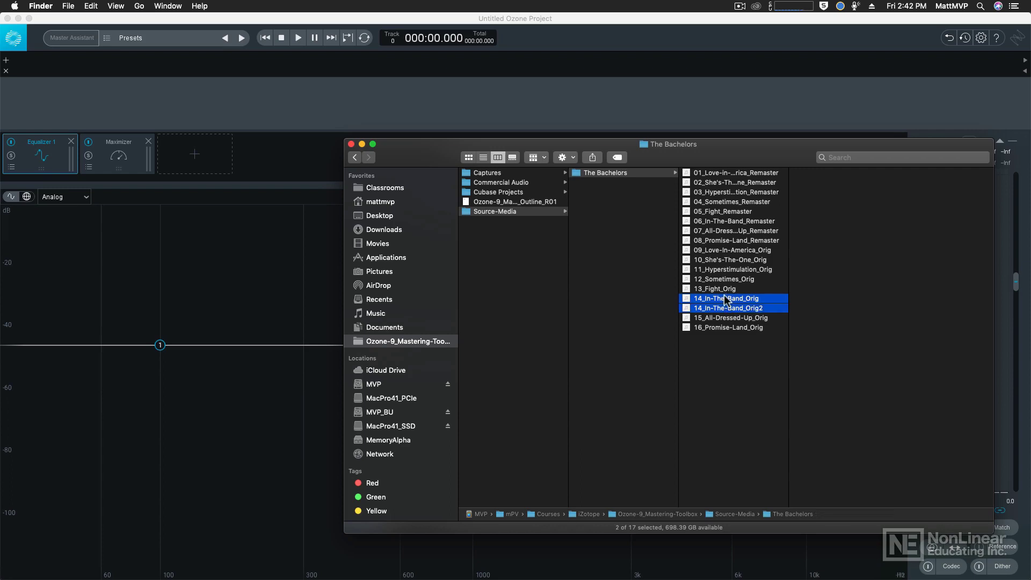
left_click_drag(727, 300, 254, 99)
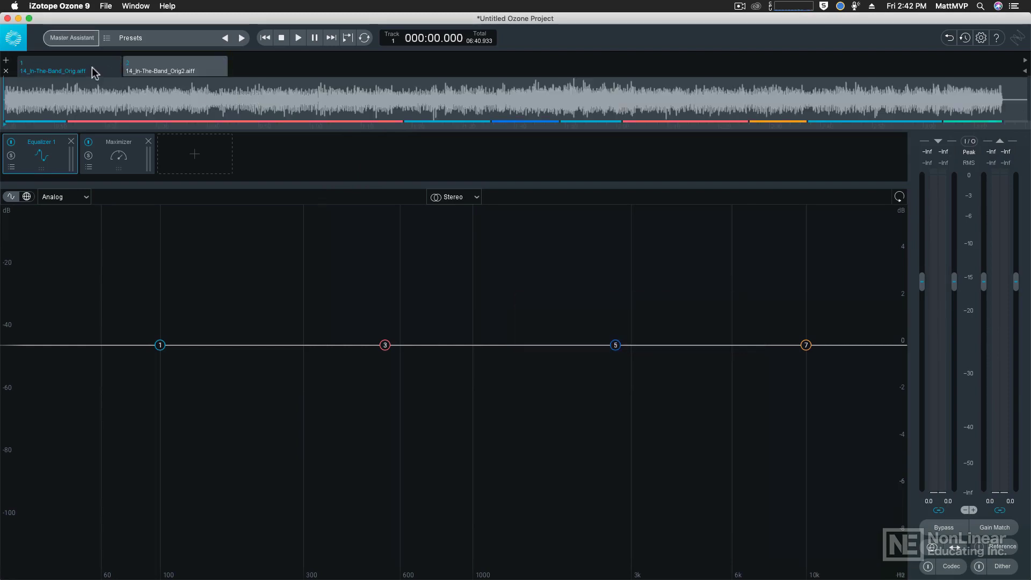
- Start Master Assistant on track 1 with Modern modules, Medium intensity and CD destination
left_click(81, 36)
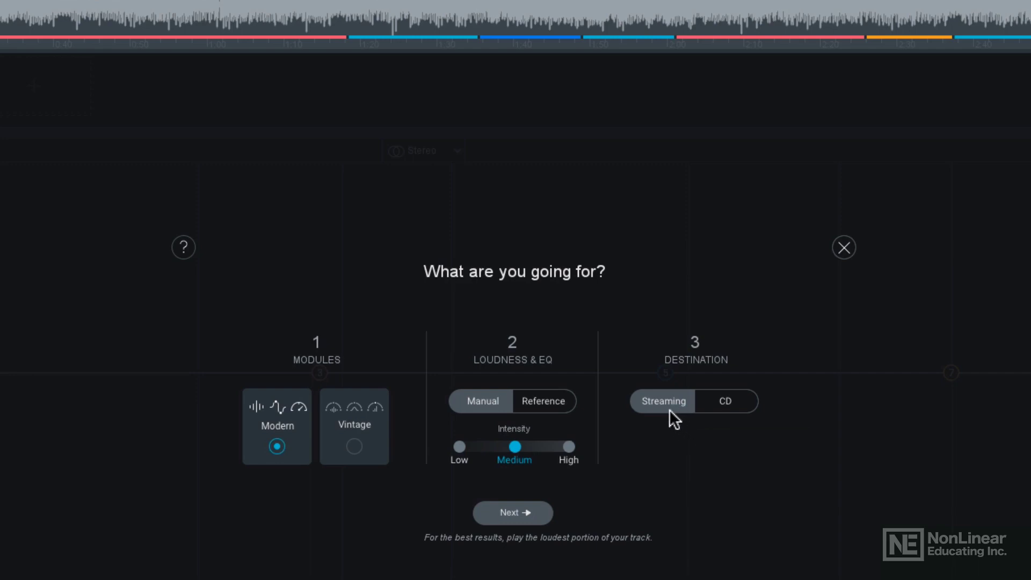
left_click(721, 405)
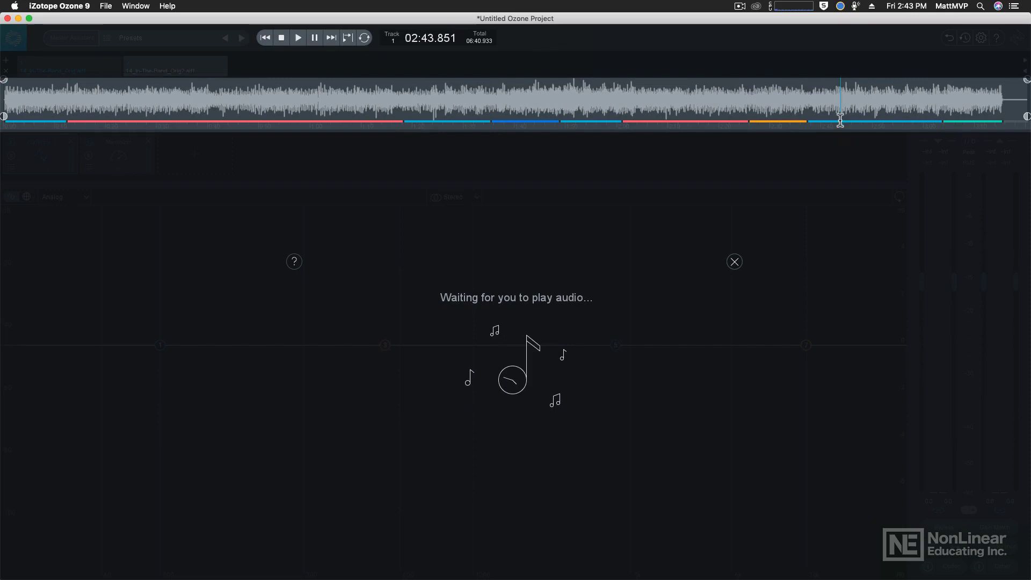
- Loop the 2:38–2:56 section and play it so Master Assistant can analyse it
left_click(841, 122)
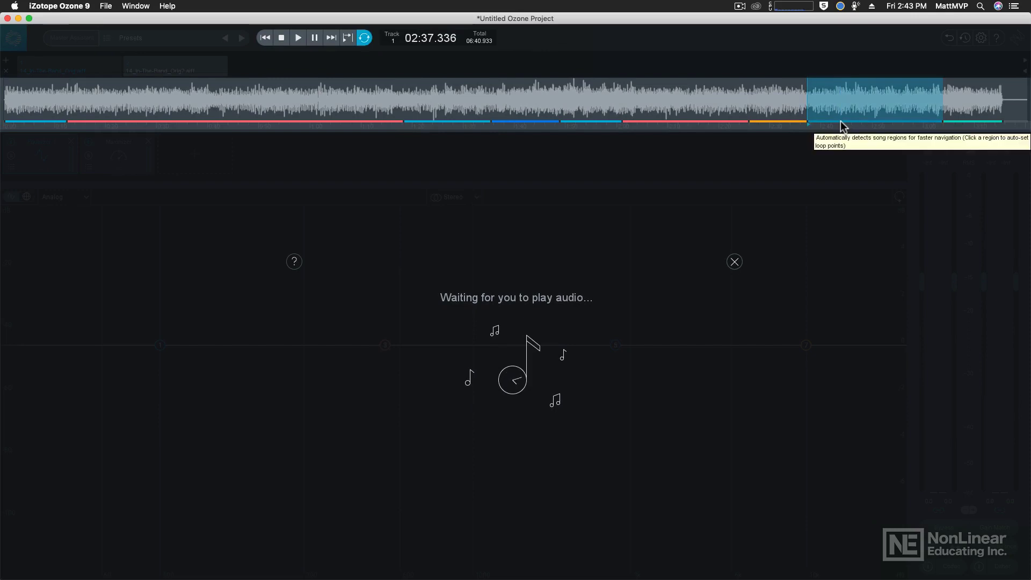
key("space")
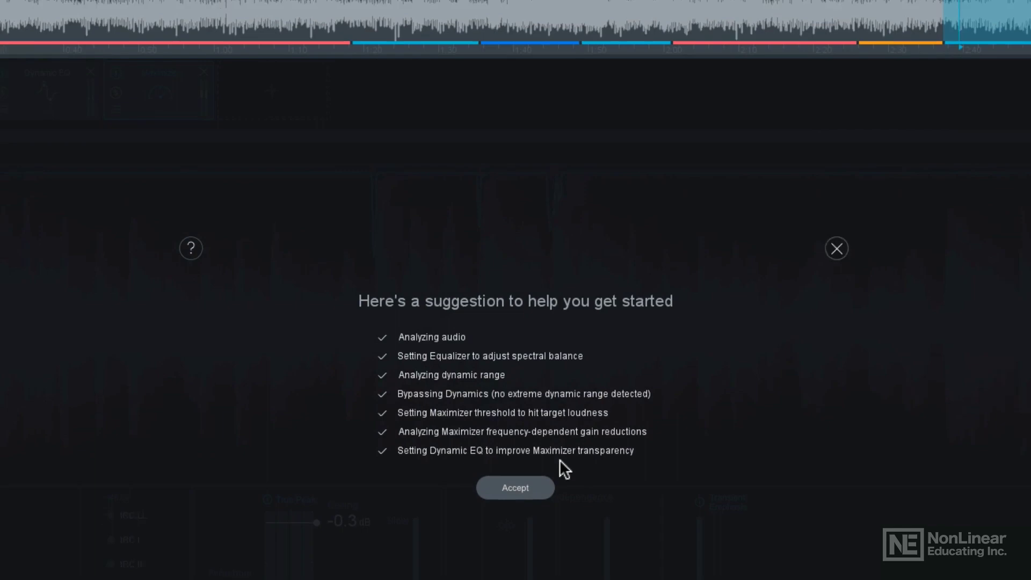
- Accept the chain, review Equalizer 1, Dynamics, Dynamic EQ and Maximizer, then stop playback
left_click(516, 488)
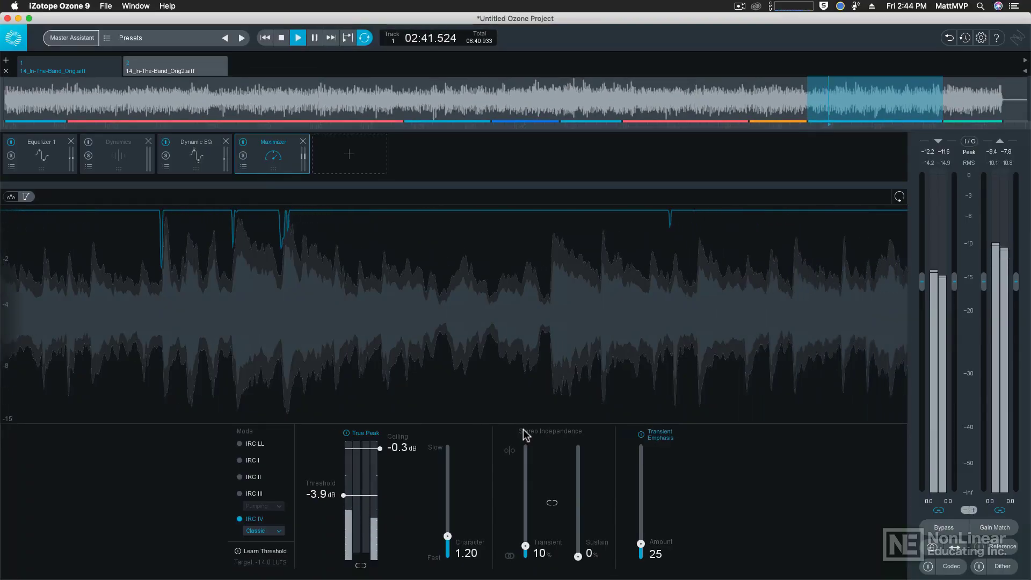
left_click(52, 156)
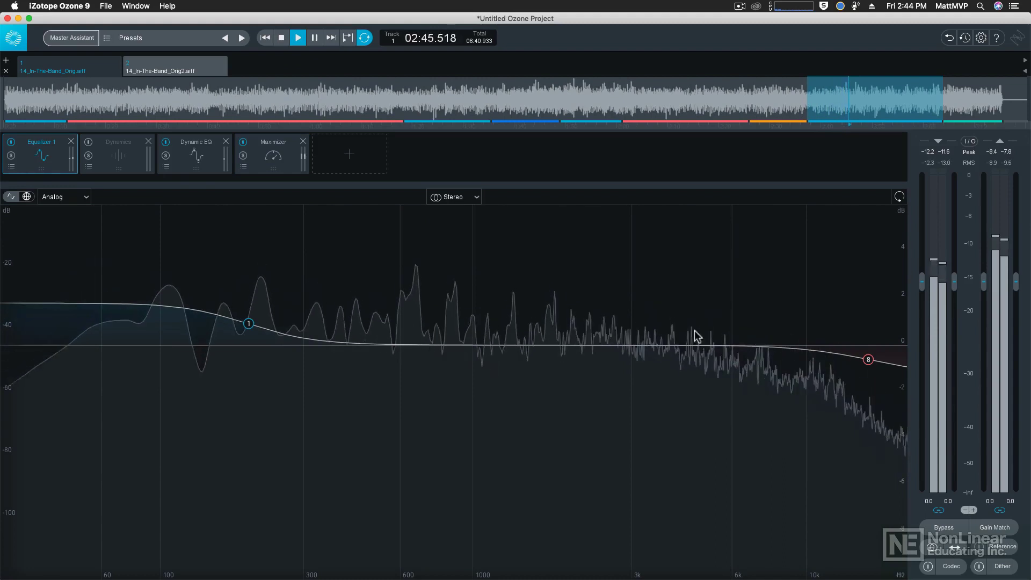
left_click(121, 157)
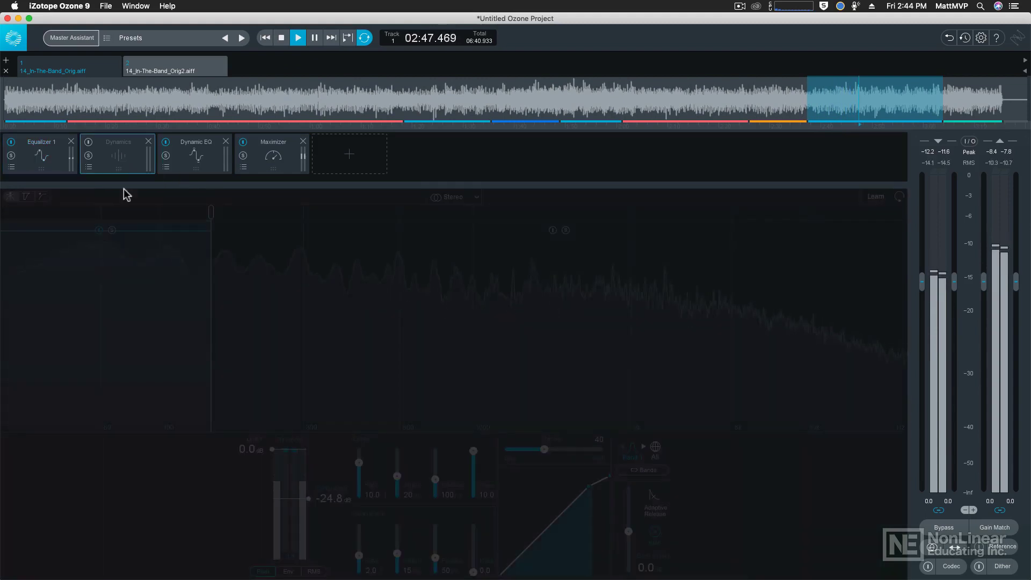
left_click(202, 162)
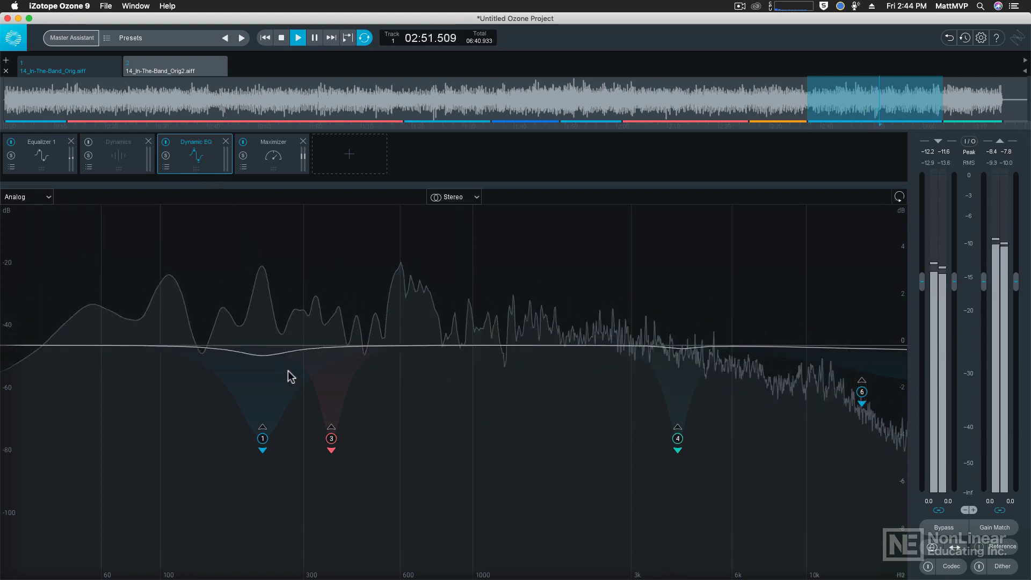
left_click(274, 157)
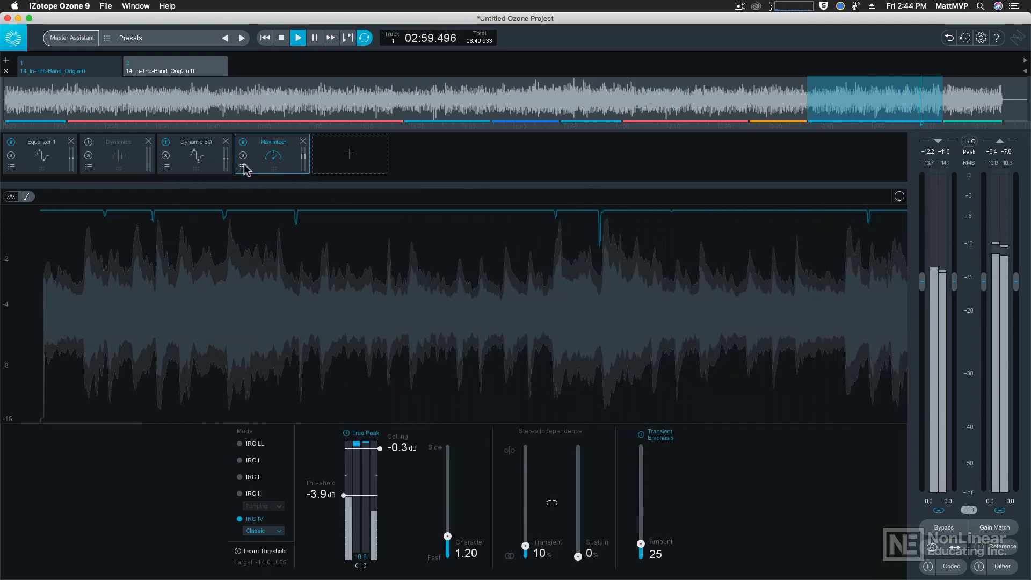
key("space")
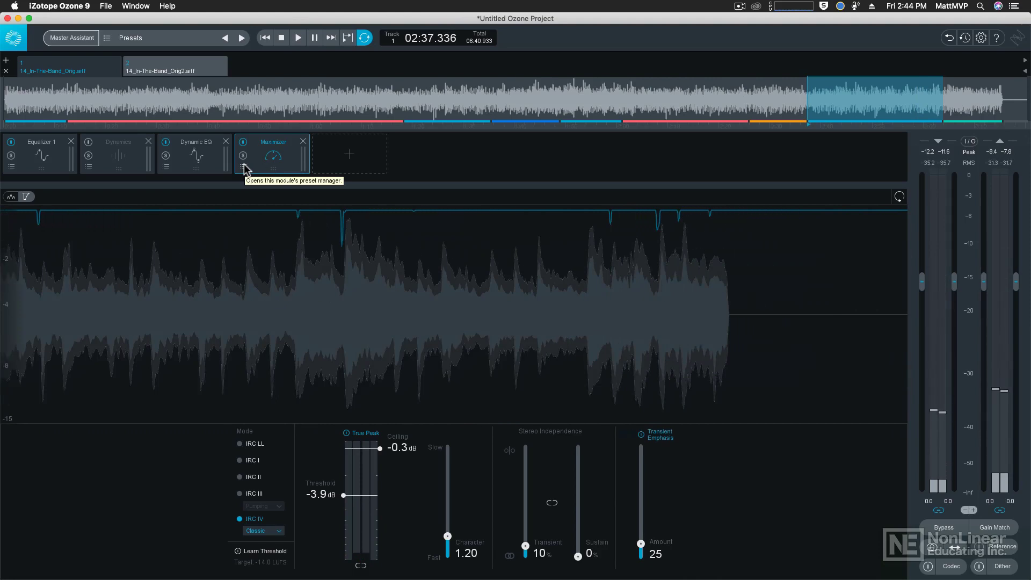
- On track 2, run Master Assistant with Vintage modules and CD destination until it awaits audio
left_click(188, 70)
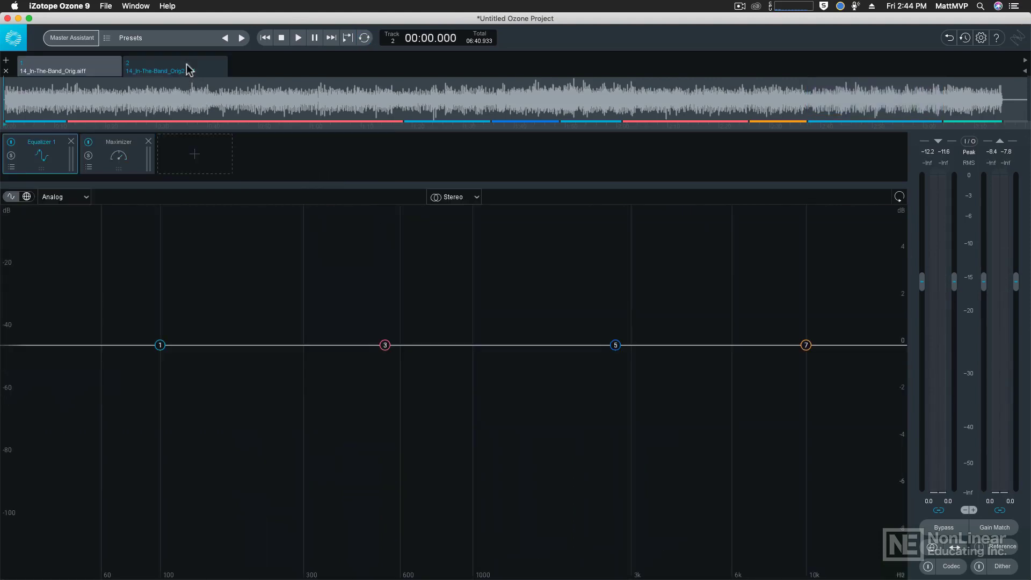
left_click(91, 39)
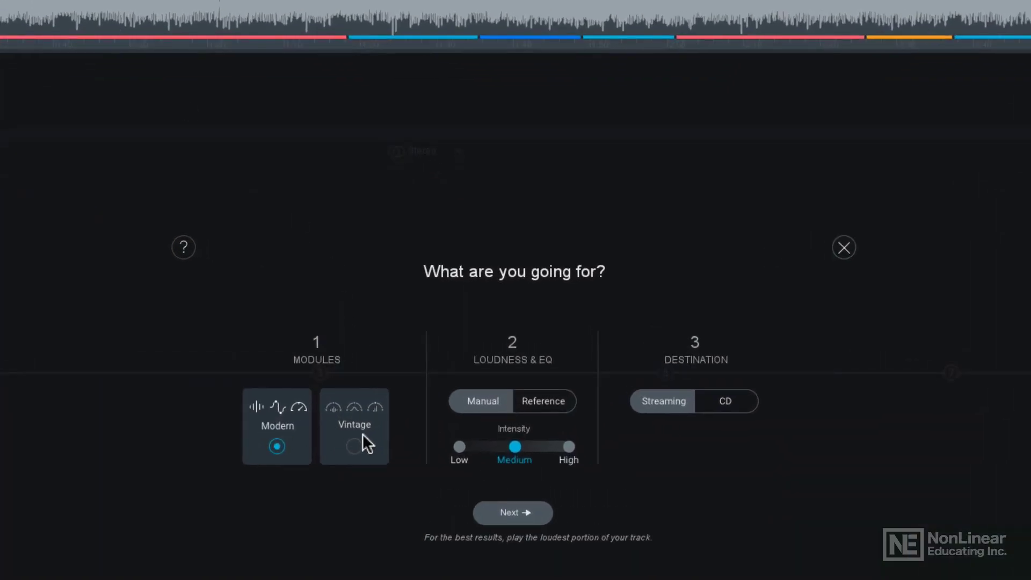
left_click(355, 447)
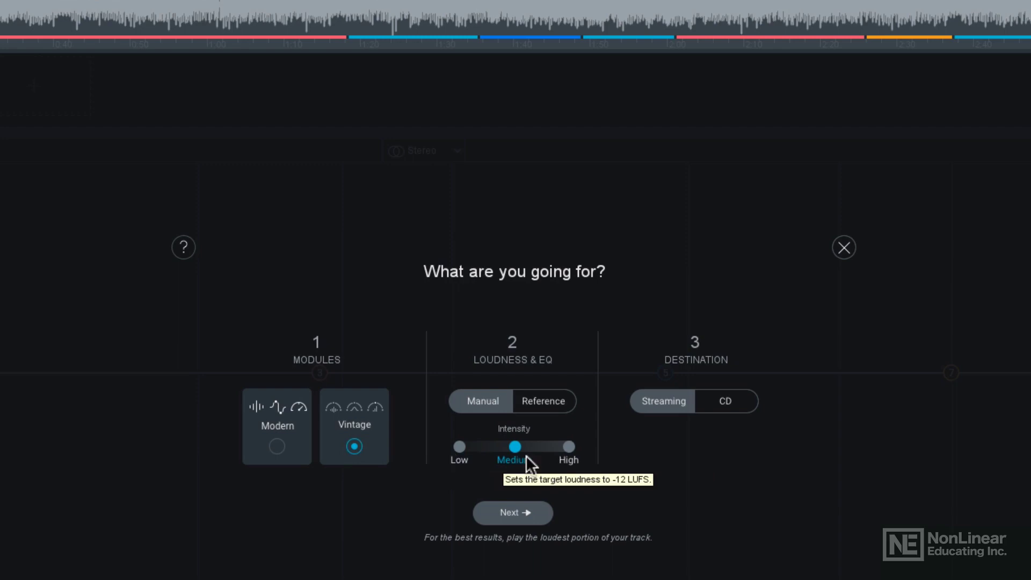
left_click(727, 404)
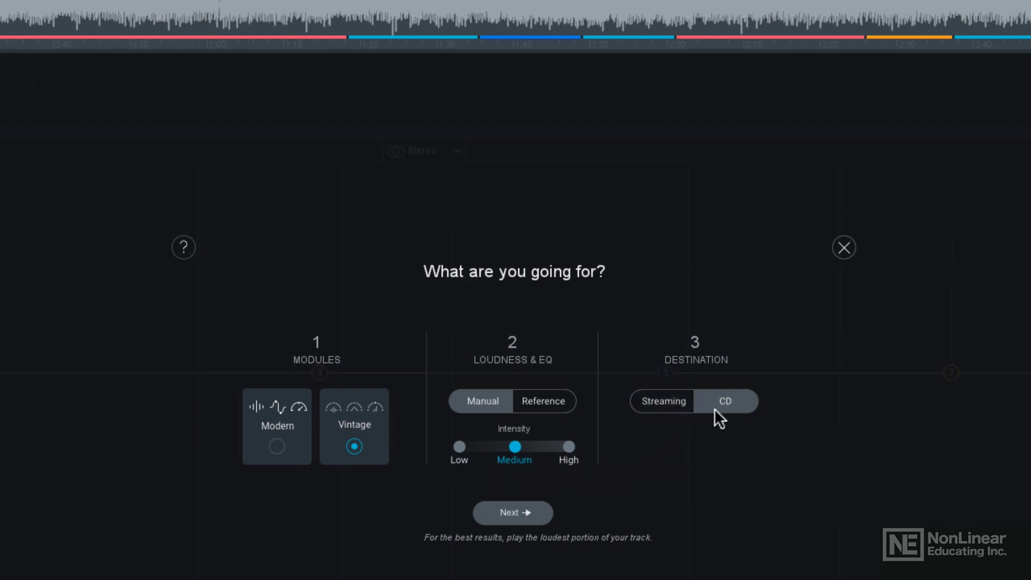
left_click(530, 511)
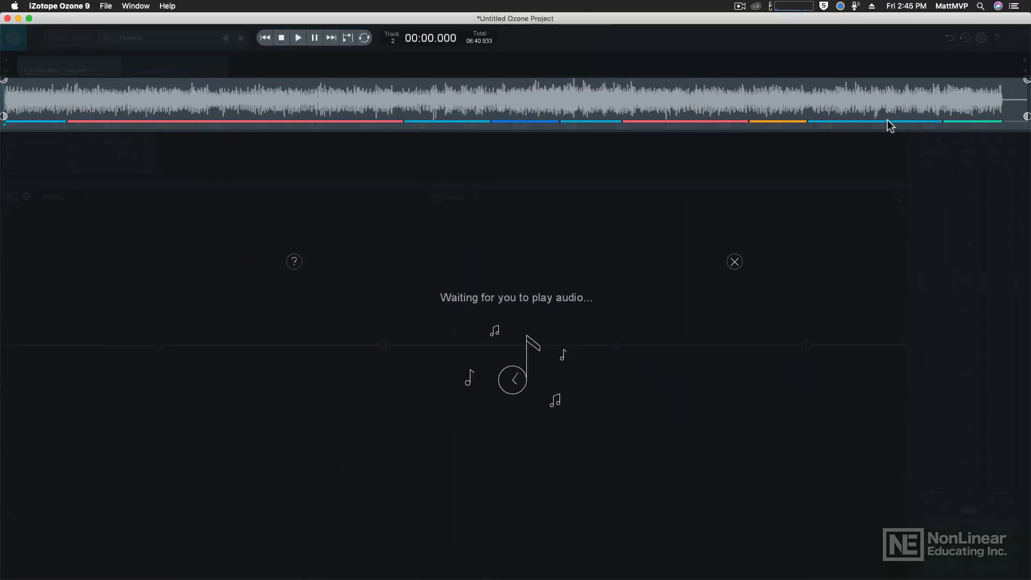
- Loop the song's last region and play it so the assistant analyses track 2
left_click(890, 125)
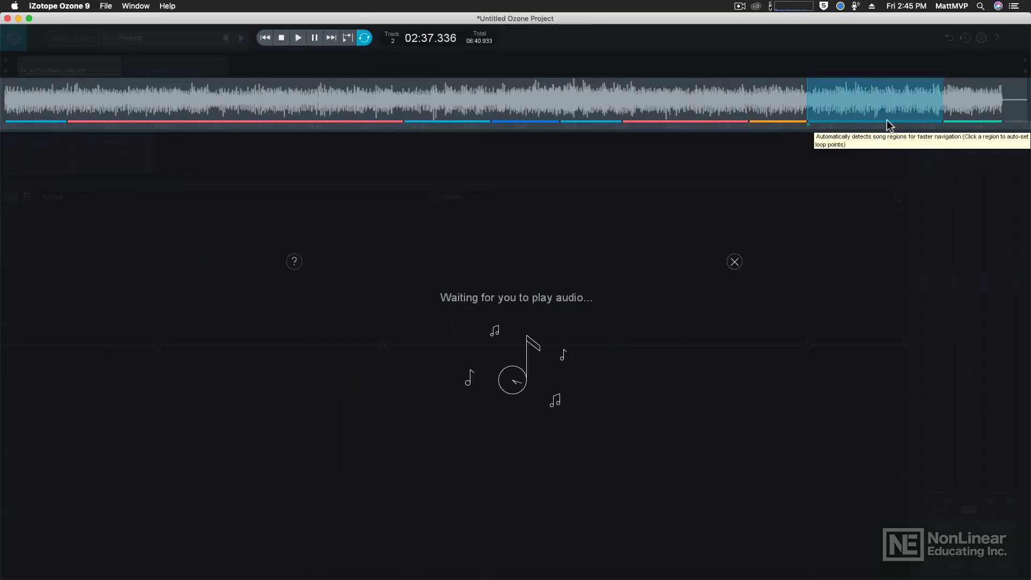
key("space")
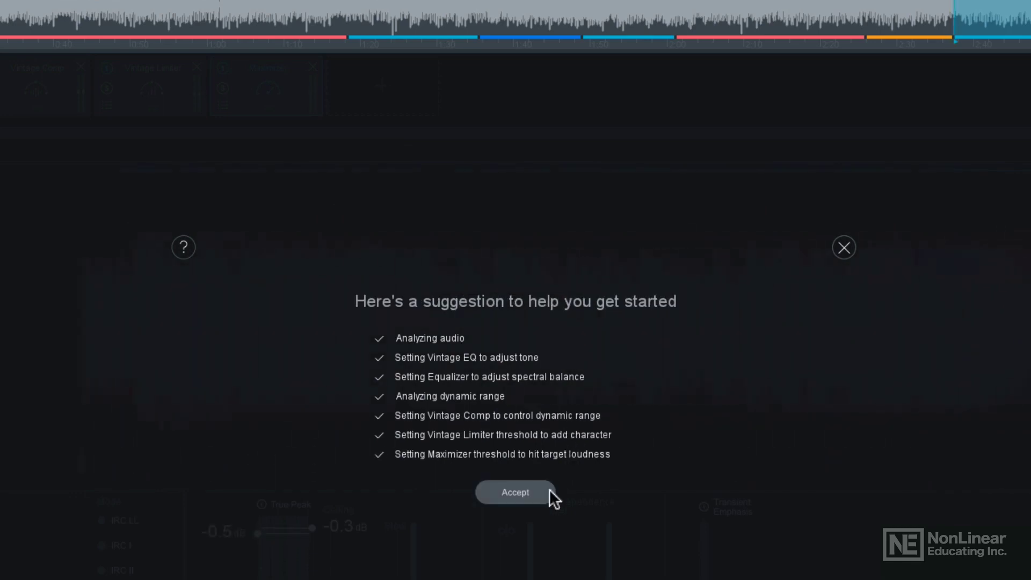
- Accept the vintage chain and inspect Equalizer 1, Vintage EQ and Vintage Comp (−17.3 dB, 2.0:1)
left_click(537, 491)
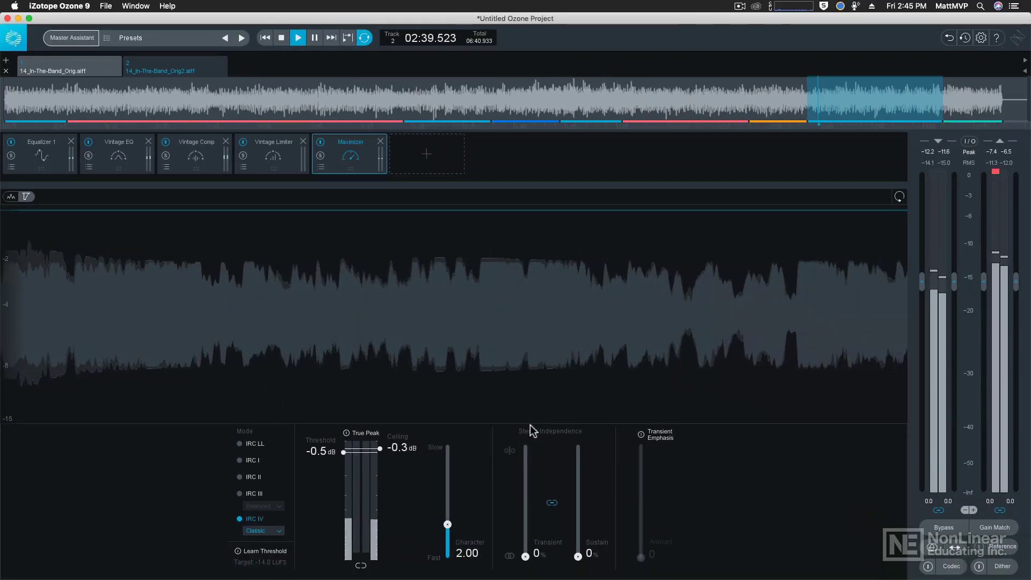
left_click(56, 160)
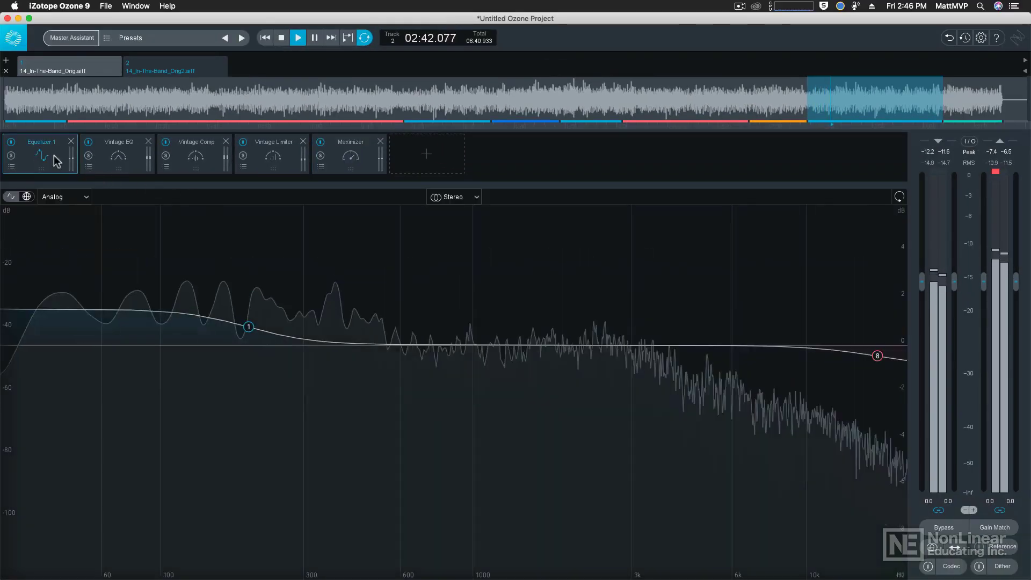
left_click(117, 161)
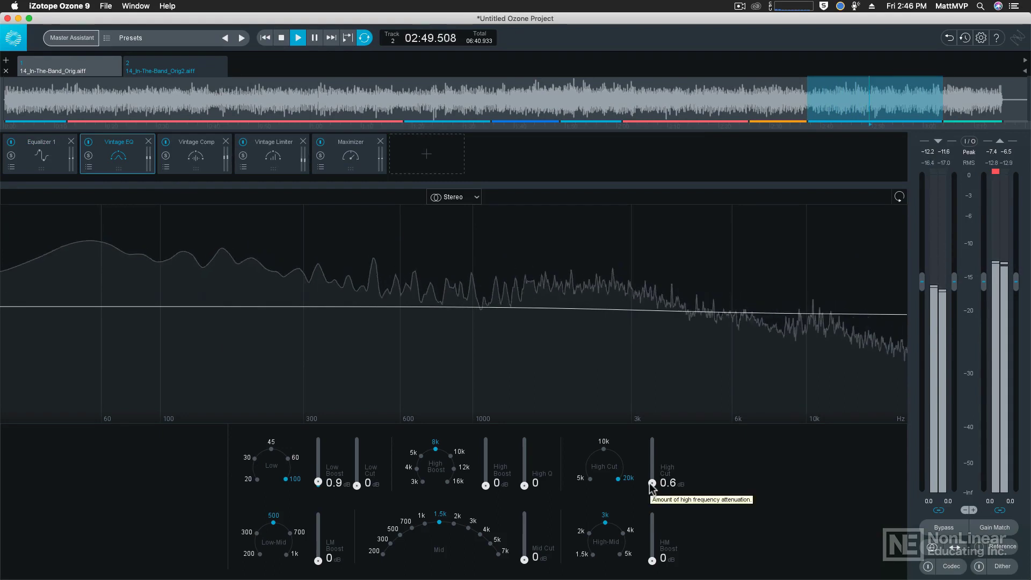
left_click(205, 157)
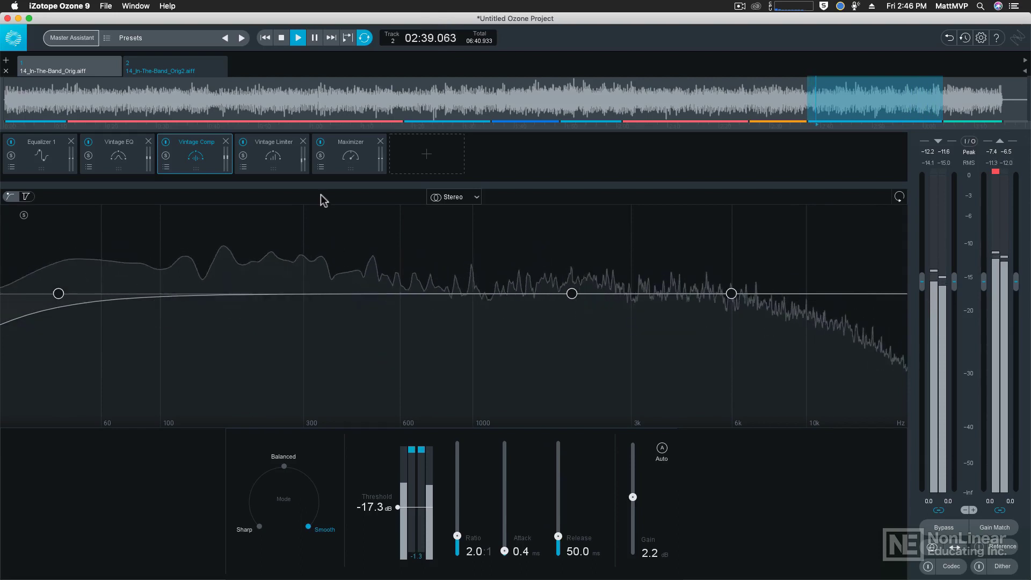
- Compare Vintage Limiter and Maximizer, ending on Maximizer at −0.5 dB threshold, −0.3 dB ceiling
left_click(284, 158)
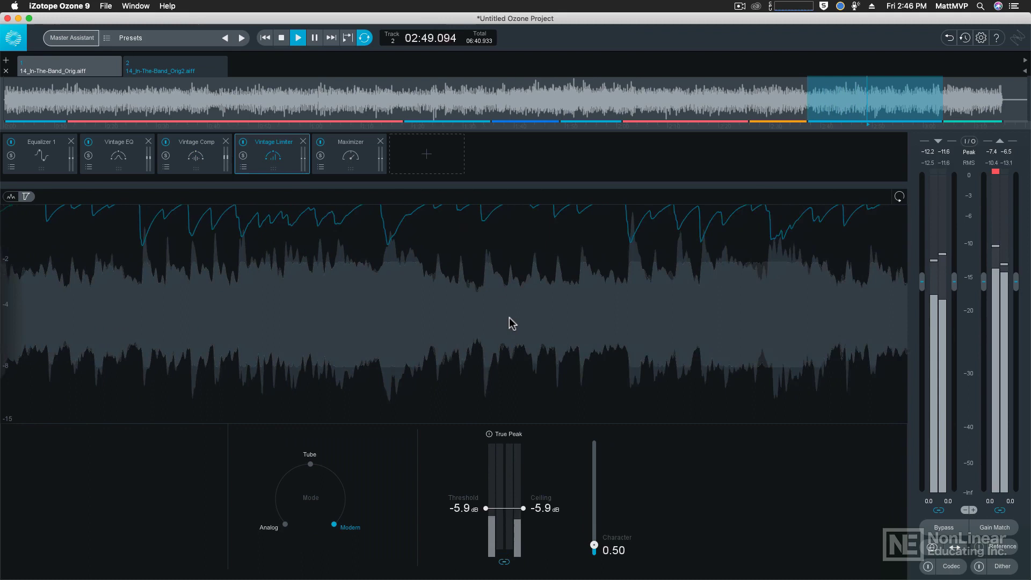
left_click(368, 161)
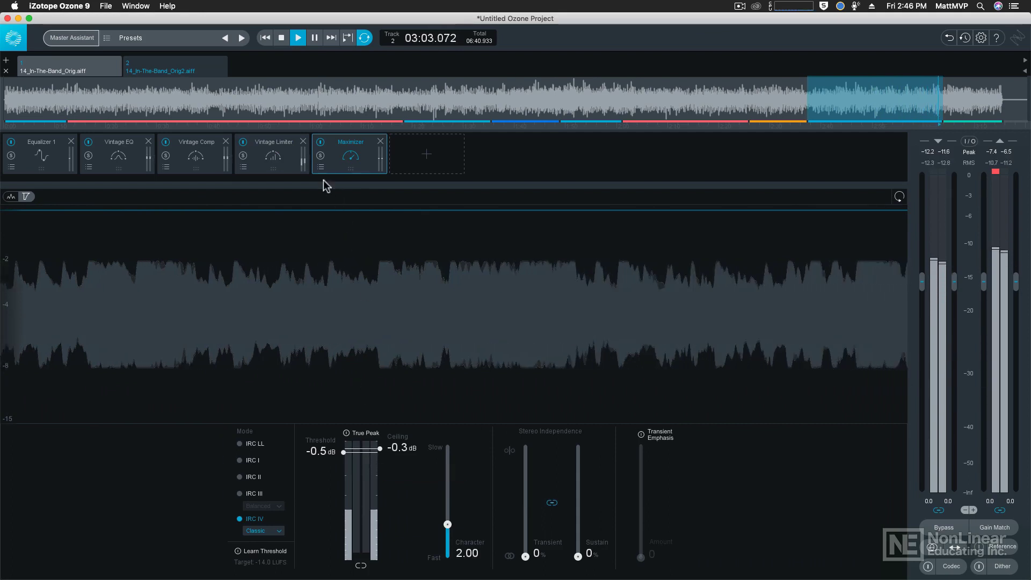
left_click(292, 160)
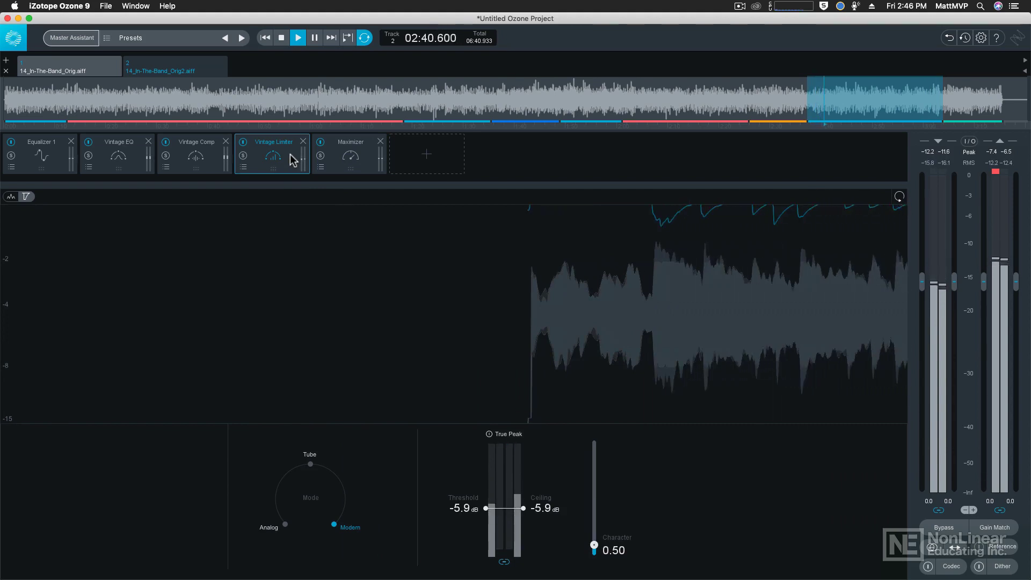
left_click(354, 157)
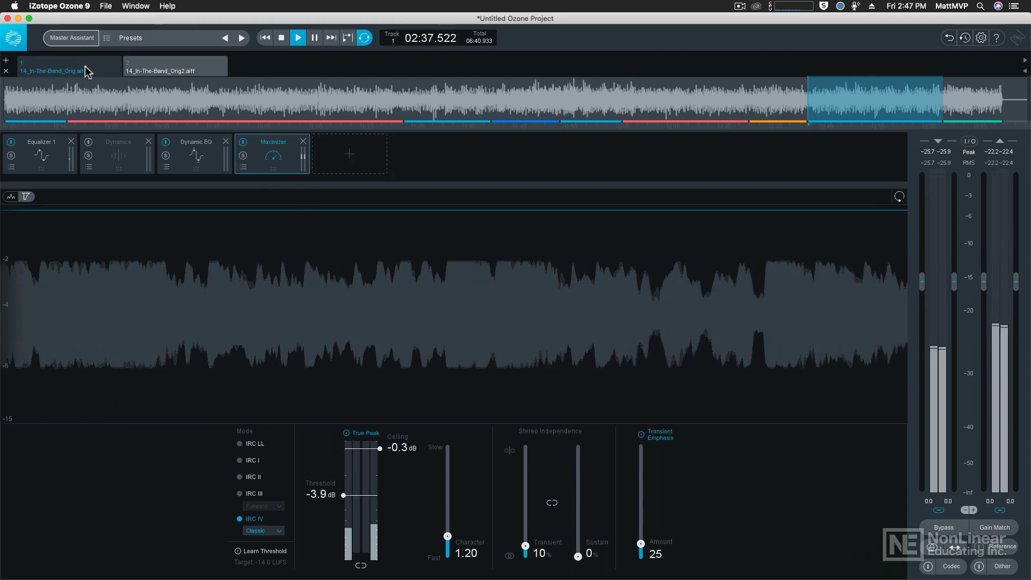
- Alternate between track 1 and track 2 three times during playback, then stop playback
left_click(86, 72)
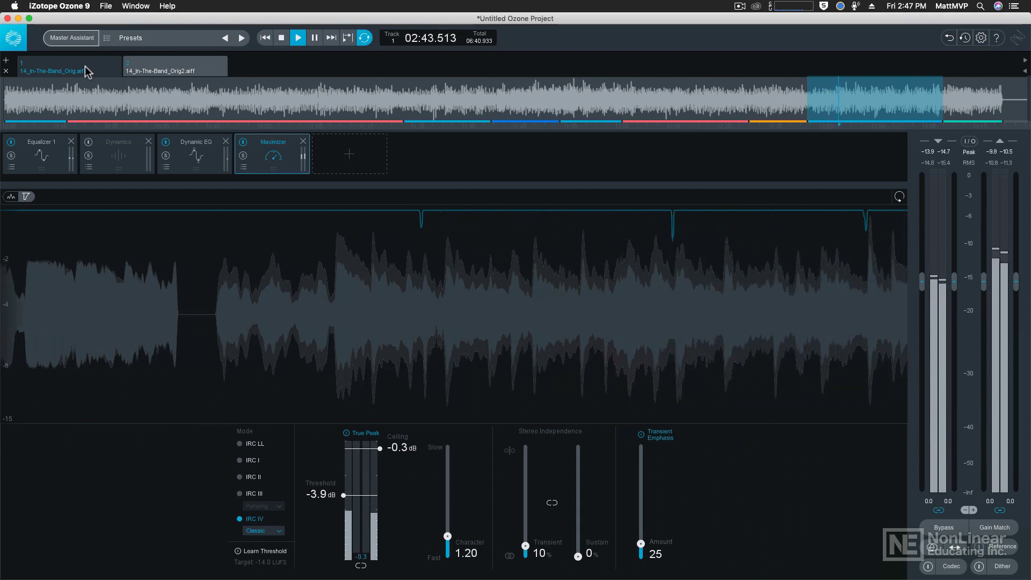
left_click(173, 73)
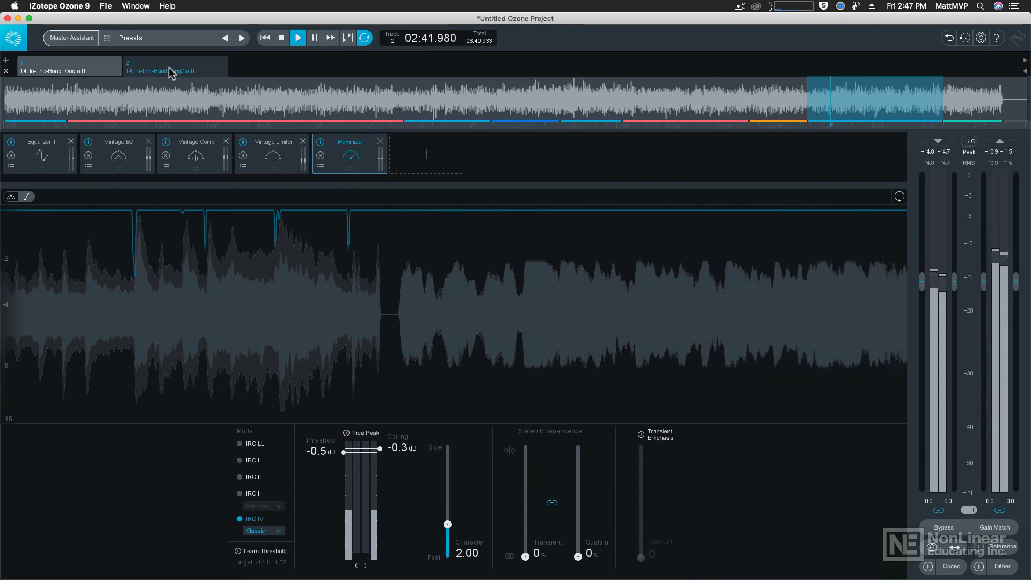
left_click(89, 71)
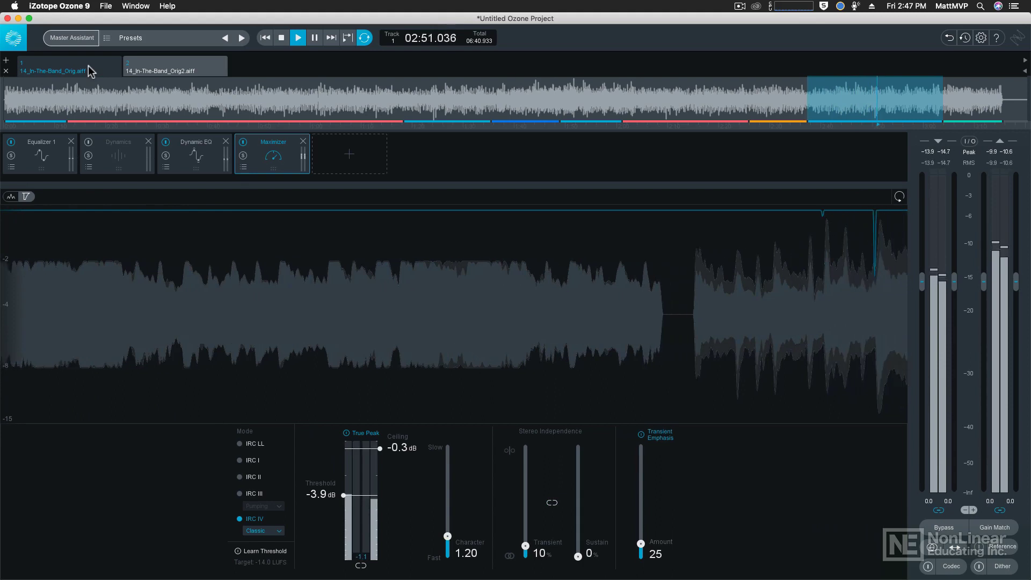
left_click(180, 69)
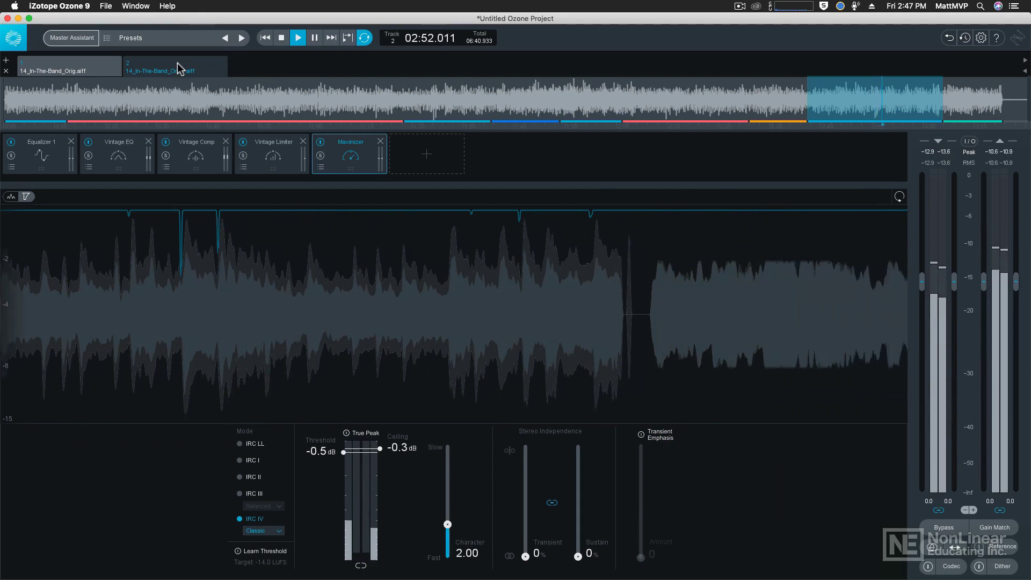
left_click(92, 69)
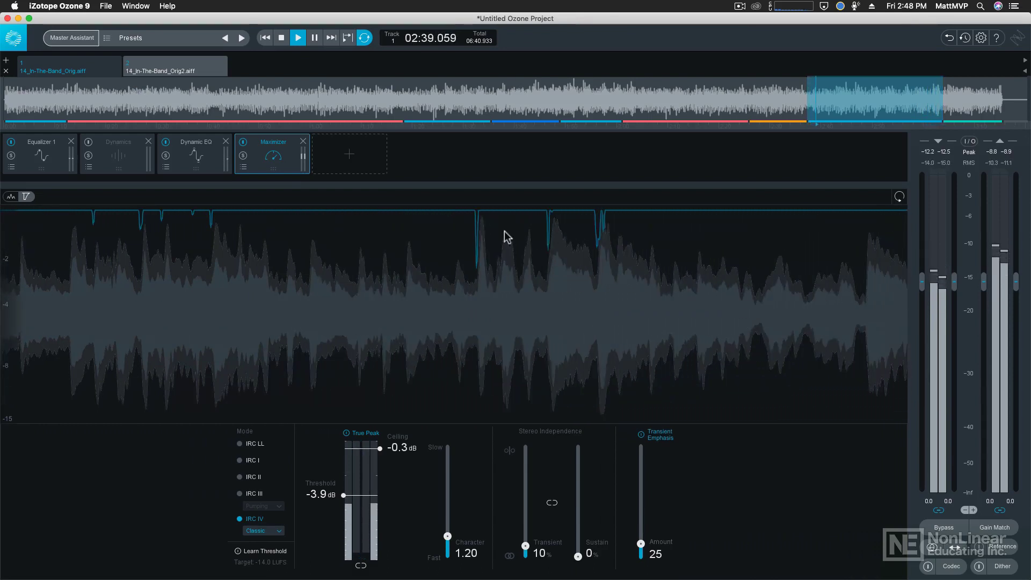
left_click(194, 72)
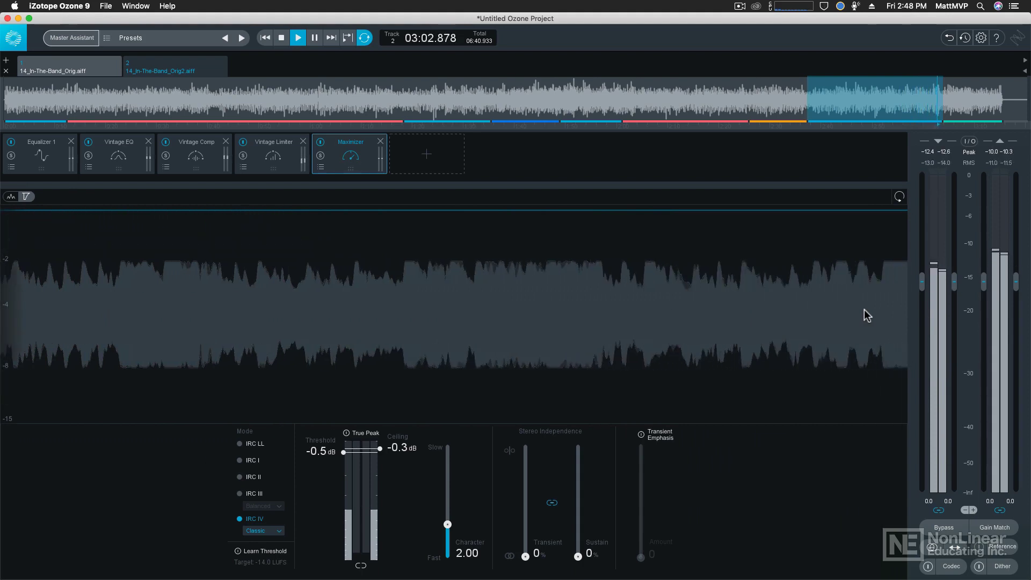
key("space")
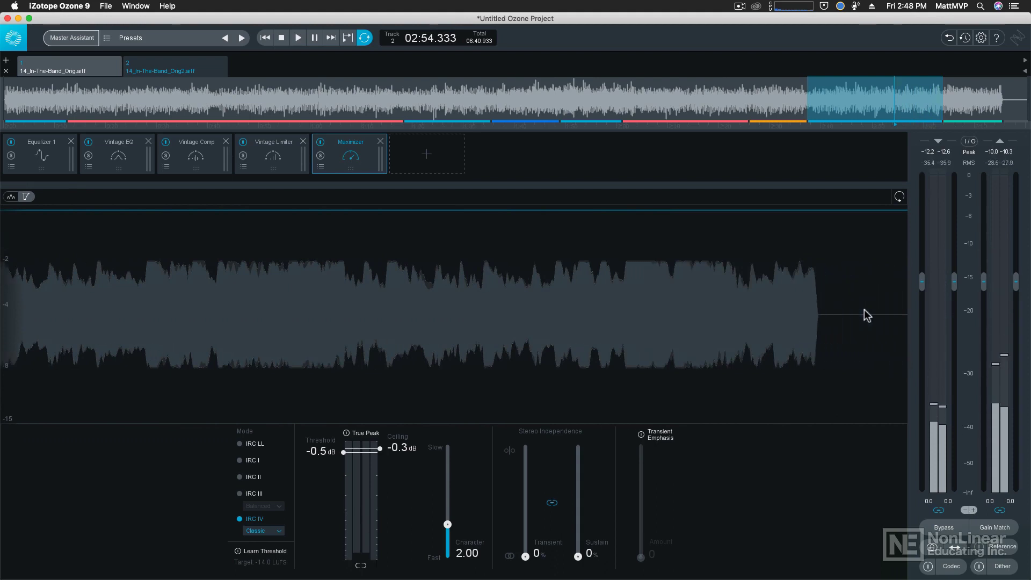